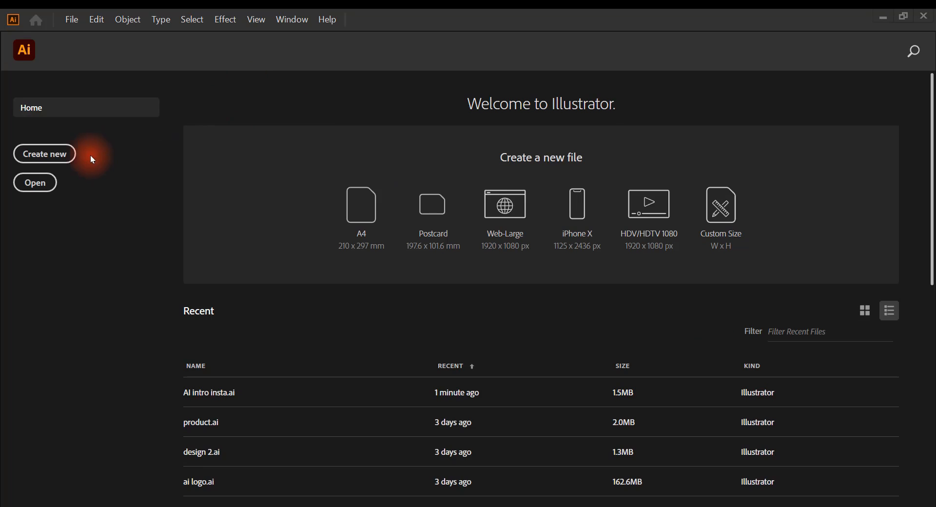
Create a landscape A4 document of 841.89 × 595.276 pt and detach the line tool group as a floating palette.
{"action": "left_click", "coordinate": [67, 159]}
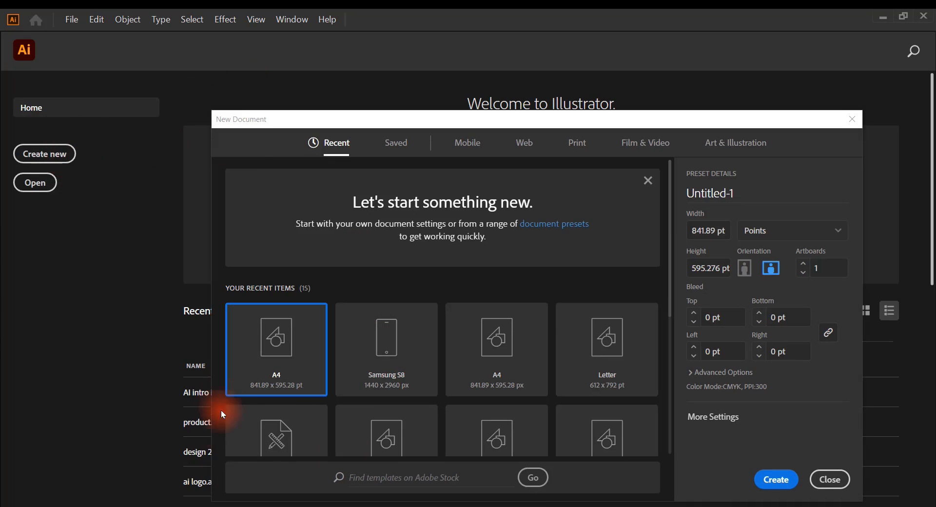
{"action": "left_click", "coordinate": [772, 479]}
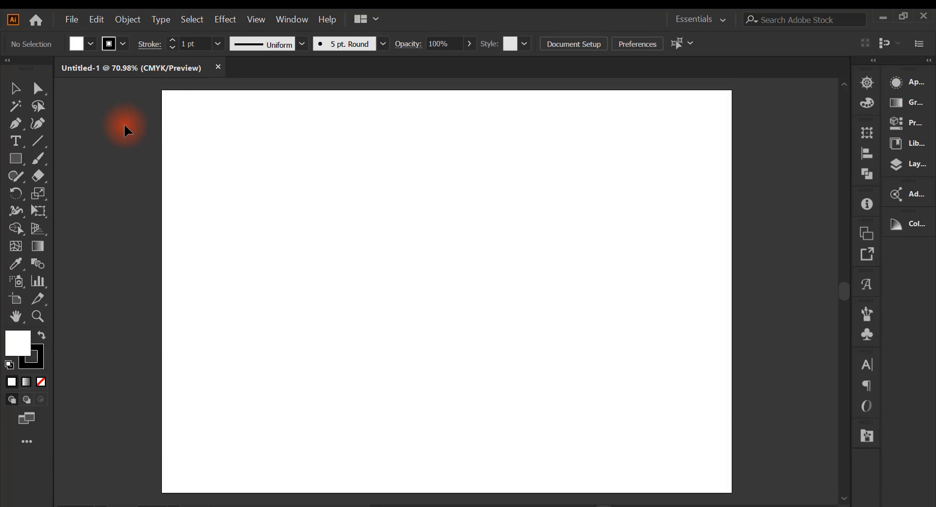
{"action": "left_click_drag", "start_coordinate": [43, 145], "coordinate": [182, 176]}
{"action": "left_click_drag", "start_coordinate": [120, 156], "coordinate": [441, 100]}
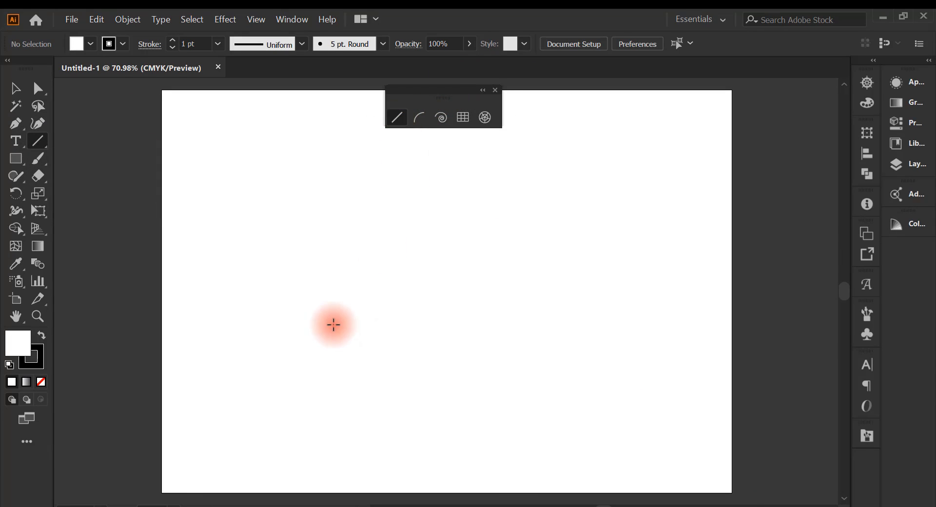
Draw a vertical line and a diagonal line with the Line Segment tool and undo both.
{"action": "left_click_drag", "start_coordinate": [261, 220], "coordinate": [249, 389]}
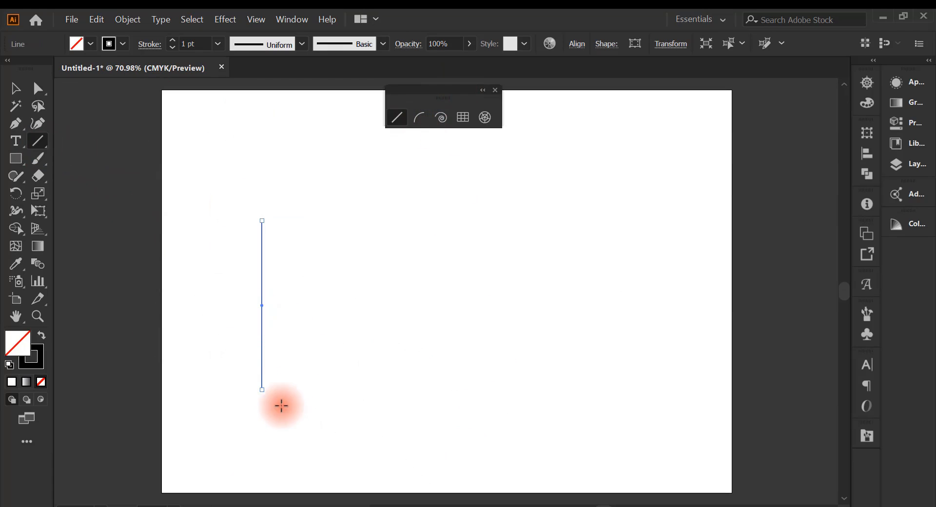
{"action": "left_click_drag", "start_coordinate": [264, 390], "coordinate": [363, 246]}
{"action": "key", "text": "ctrl+z"}
{"action": "key", "text": "ctrl+z"}
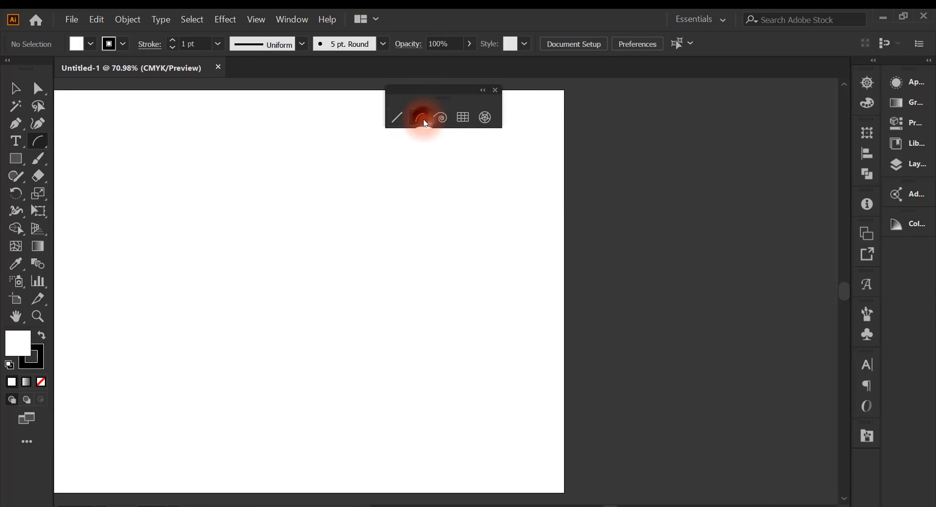
Draw an arc about 142 × 183 pt with adjusted curvature, plus a second, larger arc to its right.
{"action": "left_click_drag", "start_coordinate": [155, 235], "coordinate": [284, 370]}
{"action": "key", "text": "Up"}
{"action": "key", "text": "Up"}
{"action": "key", "text": "Up"}
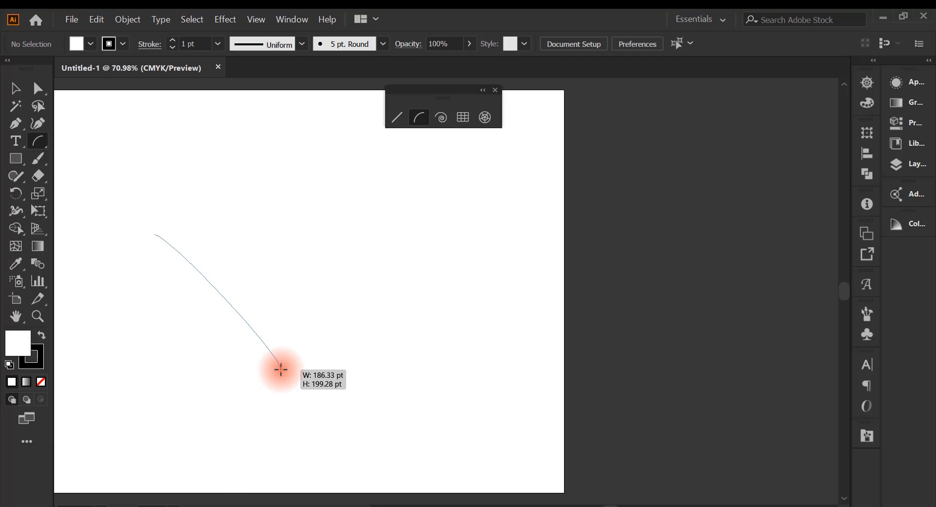
{"action": "left_click_drag", "start_coordinate": [281, 369], "coordinate": [356, 341]}
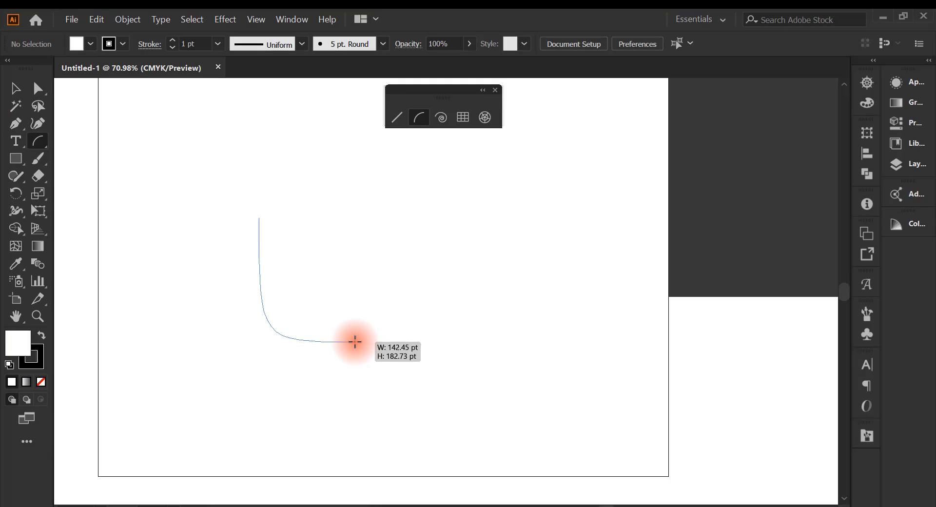
{"action": "left_click_drag", "start_coordinate": [355, 342], "coordinate": [369, 355]}
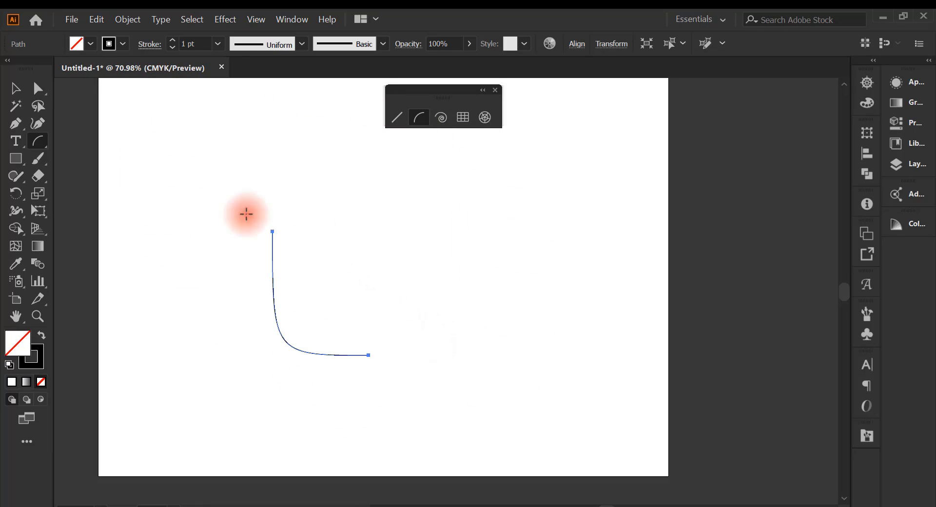
{"action": "left_click_drag", "start_coordinate": [403, 196], "coordinate": [534, 350]}
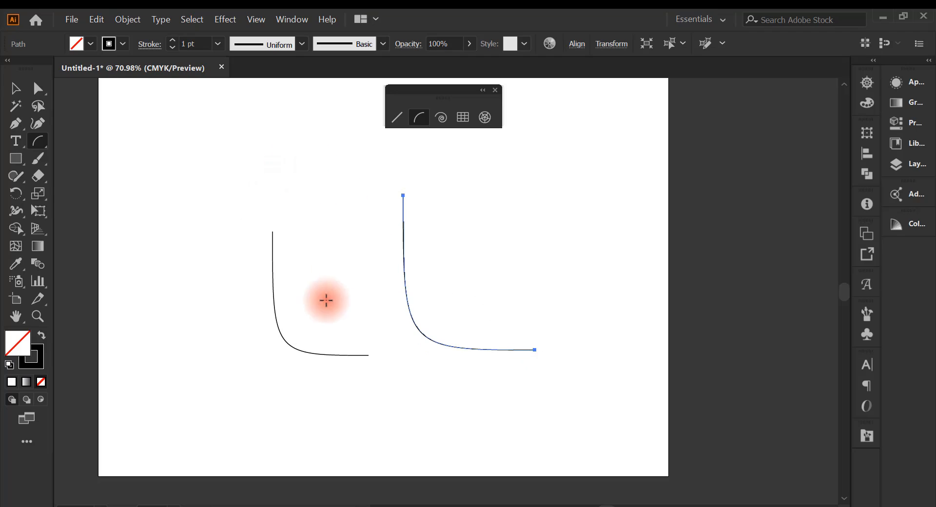
Delete both arcs from the artboard and switch to the Spiral tool.
{"action": "left_click", "coordinate": [446, 124]}
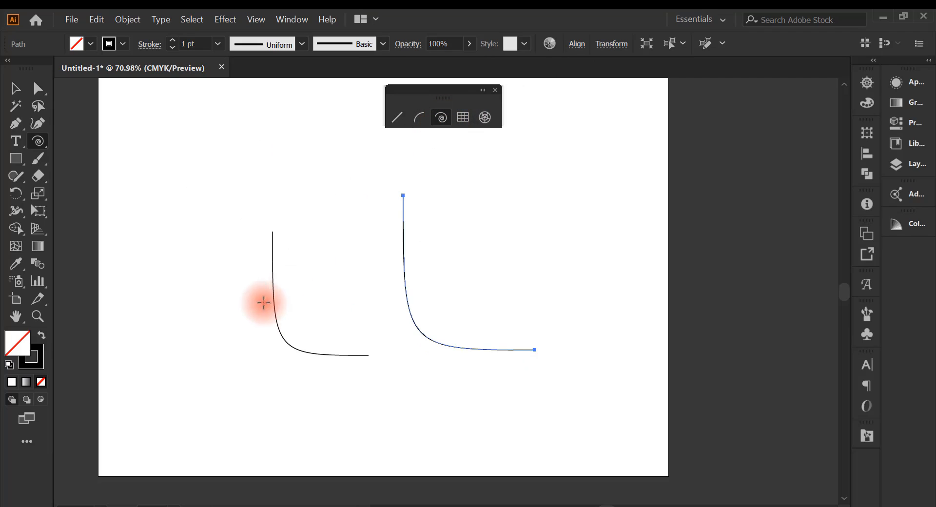
{"action": "key", "text": "ctrl"}
{"action": "left_click_drag", "start_coordinate": [225, 180], "coordinate": [419, 403]}
{"action": "key", "text": "Delete"}
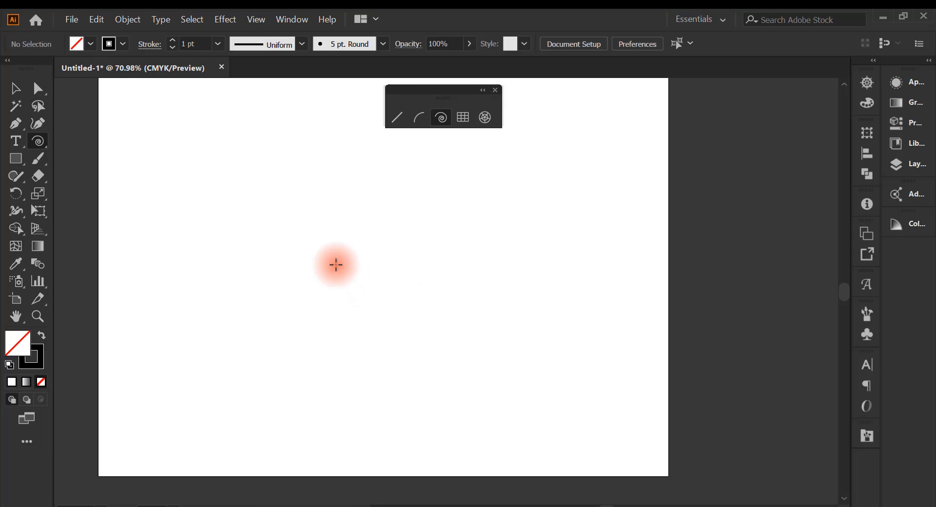
Draw a tightly wound spiral and a loosely opened spiral beside it, and delete both.
{"action": "left_click_drag", "start_coordinate": [322, 263], "coordinate": [382, 347]}
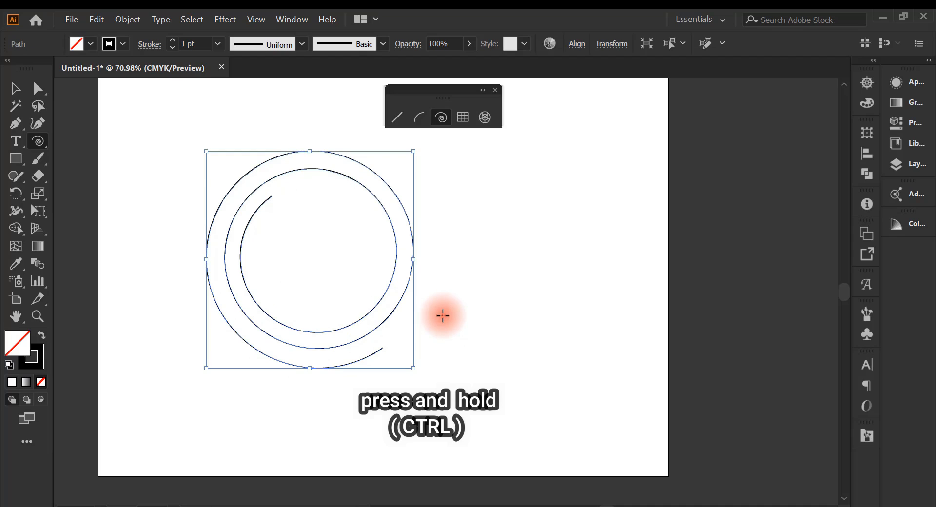
{"action": "left_click_drag", "start_coordinate": [471, 292], "coordinate": [679, 260]}
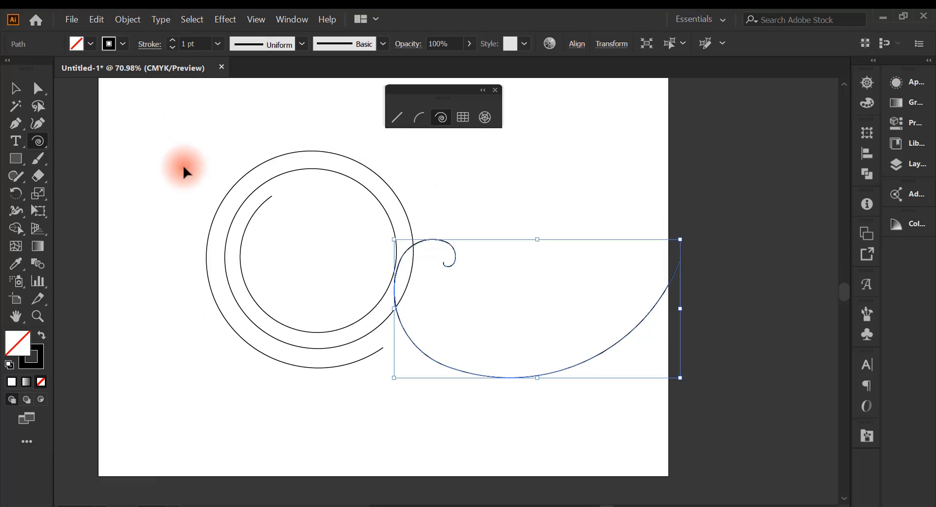
{"action": "left_click_drag", "start_coordinate": [176, 163], "coordinate": [472, 370]}
{"action": "key", "text": "Delete"}
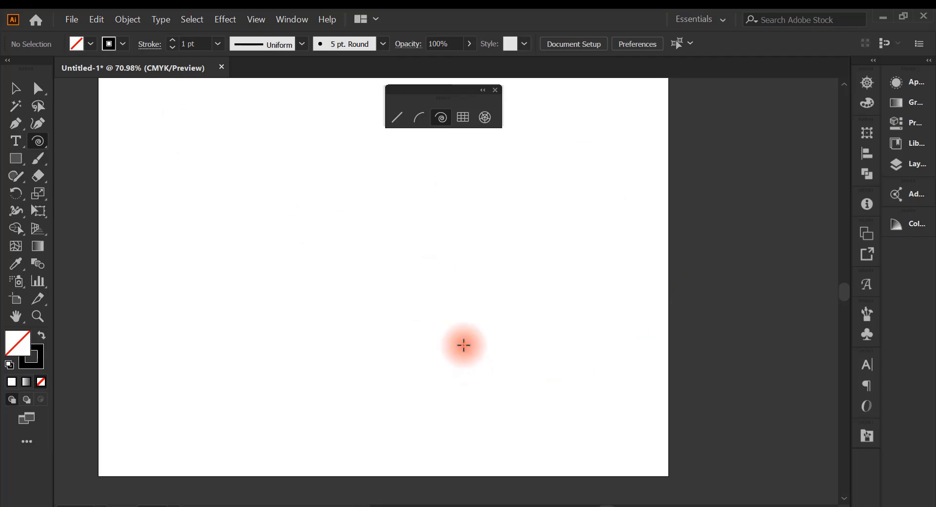
Draw a rectangular grid, adjust its dividers to 15 columns and 10 rows, and delete the grid.
{"action": "left_click", "coordinate": [466, 122]}
{"action": "left_click_drag", "start_coordinate": [140, 154], "coordinate": [572, 416]}
{"action": "key", "text": "Up"}
{"action": "key", "text": "Up"}
{"action": "key", "text": "Up"}
{"action": "key", "text": "Up"}
{"action": "key", "text": "Up"}
{"action": "key", "text": "Up"}
{"action": "key", "text": "Up"}
{"action": "key", "text": "Down"}
{"action": "key", "text": "Down"}
{"action": "key", "text": "Down"}
{"action": "key", "text": "Down"}
{"action": "key", "text": "Down"}
{"action": "key", "text": "Down"}
{"action": "key", "text": "Down"}
{"action": "key", "text": "Down"}
{"action": "key", "text": "Down"}
{"action": "key", "text": "Down"}
{"action": "key", "text": "Left"}
{"action": "key", "text": "Left"}
{"action": "key", "text": "Left"}
{"action": "key", "text": "Left"}
{"action": "key", "text": "Right"}
{"action": "key", "text": "Right"}
{"action": "key", "text": "Right"}
{"action": "key", "text": "Right"}
{"action": "key", "text": "Left"}
{"action": "key", "text": "Left"}
{"action": "key", "text": "Left"}
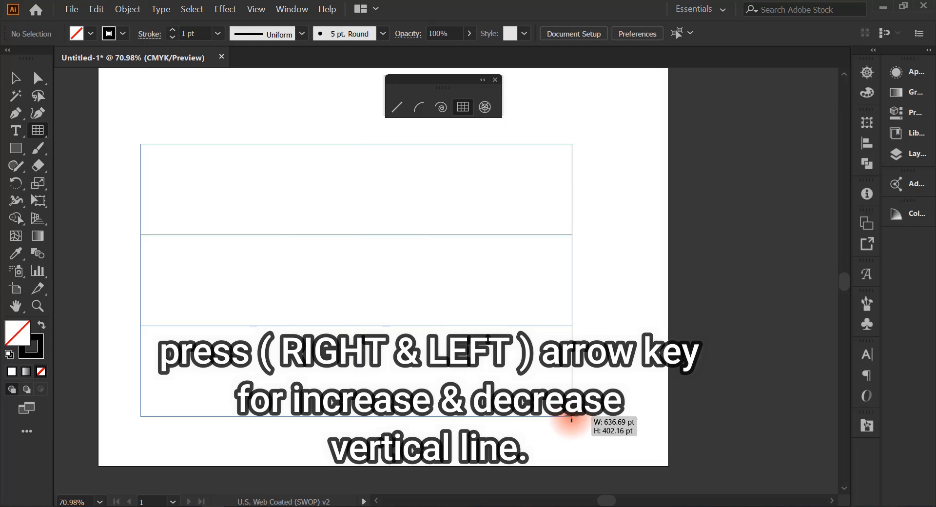
{"action": "left_click_drag", "start_coordinate": [572, 418], "coordinate": [548, 390]}
{"action": "key", "text": "Right"}
{"action": "key", "text": "Right"}
{"action": "key", "text": "Right"}
{"action": "key", "text": "Right"}
{"action": "key", "text": "Right"}
{"action": "key", "text": "Right"}
{"action": "key", "text": "Right"}
{"action": "key", "text": "Right"}
{"action": "key", "text": "Right"}
{"action": "key", "text": "Right"}
{"action": "key", "text": "Right"}
{"action": "key", "text": "Right"}
{"action": "key", "text": "Right"}
{"action": "key", "text": "Right"}
{"action": "key", "text": "Up"}
{"action": "key", "text": "Up"}
{"action": "key", "text": "Up"}
{"action": "key", "text": "Up"}
{"action": "key", "text": "Up"}
{"action": "key", "text": "Up"}
{"action": "key", "text": "Up"}
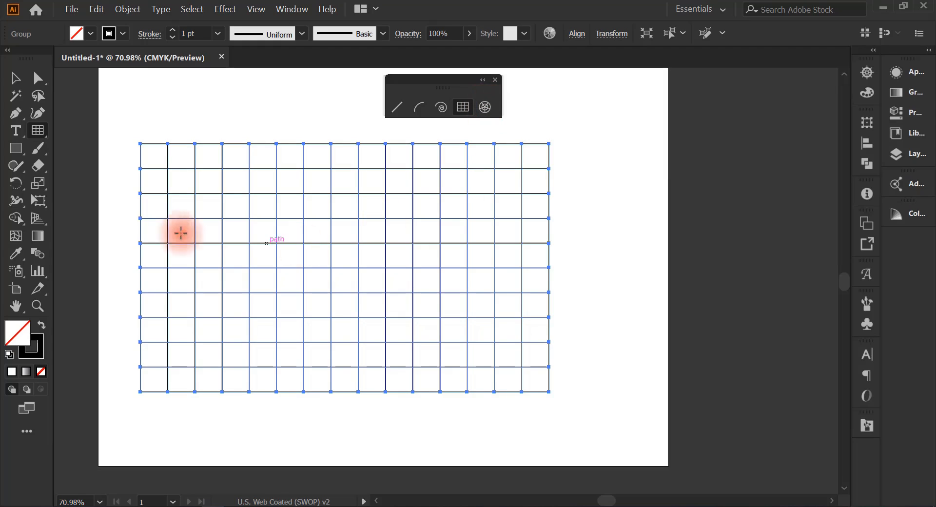
{"action": "left_click_drag", "start_coordinate": [117, 112], "coordinate": [272, 288]}
{"action": "key", "text": "Delete"}
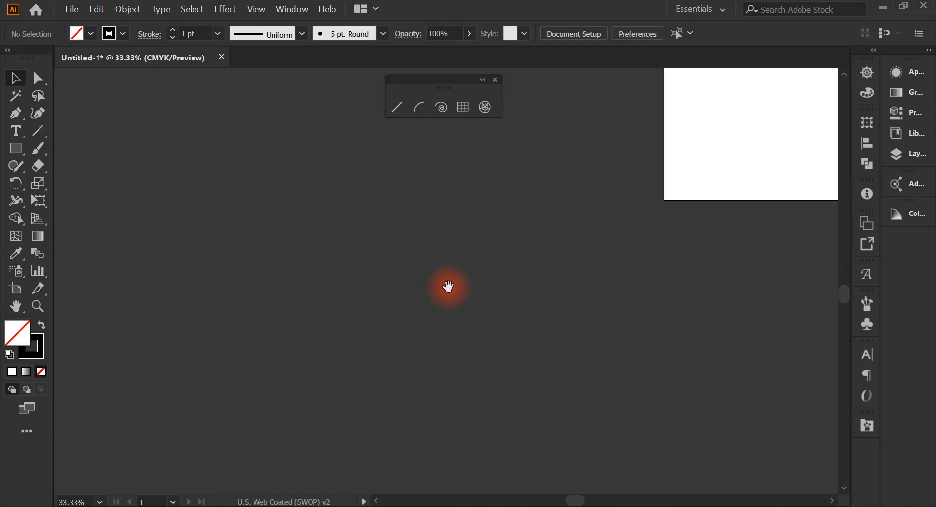
{"action": "left_click_drag", "start_coordinate": [449, 285], "coordinate": [569, 238]}
{"action": "scroll", "coordinate": [307, 287], "scroll_direction": "down", "scroll_amount": 5}
{"action": "scroll", "coordinate": [308, 293], "scroll_direction": "up", "scroll_amount": 4}
{"action": "scroll", "coordinate": [308, 297], "scroll_direction": "down", "scroll_amount": 1}
{"action": "scroll", "coordinate": [309, 297], "scroll_direction": "up", "scroll_amount": 2}
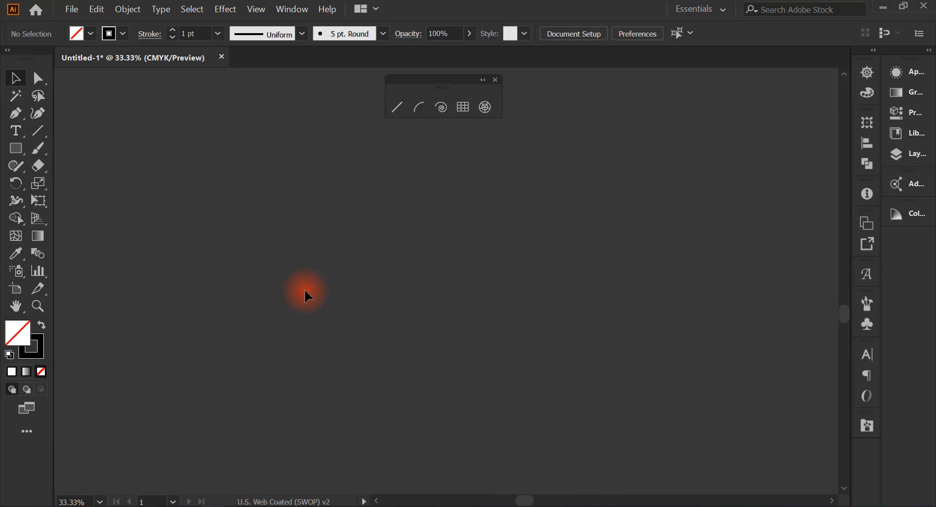
Draw a vertical line in the left half of the artboard and set its stroke weight to 6 pt.
{"action": "key", "text": "ctrl+0"}
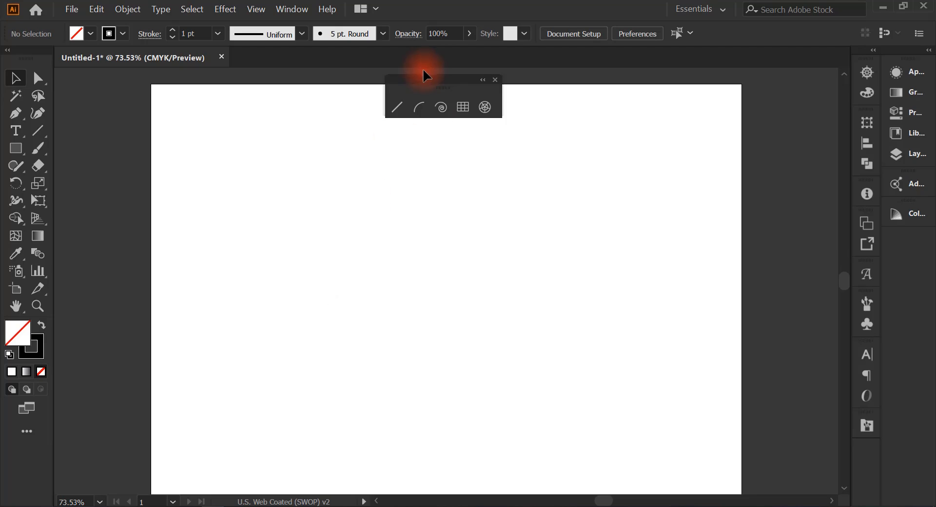
{"action": "left_click", "coordinate": [419, 106]}
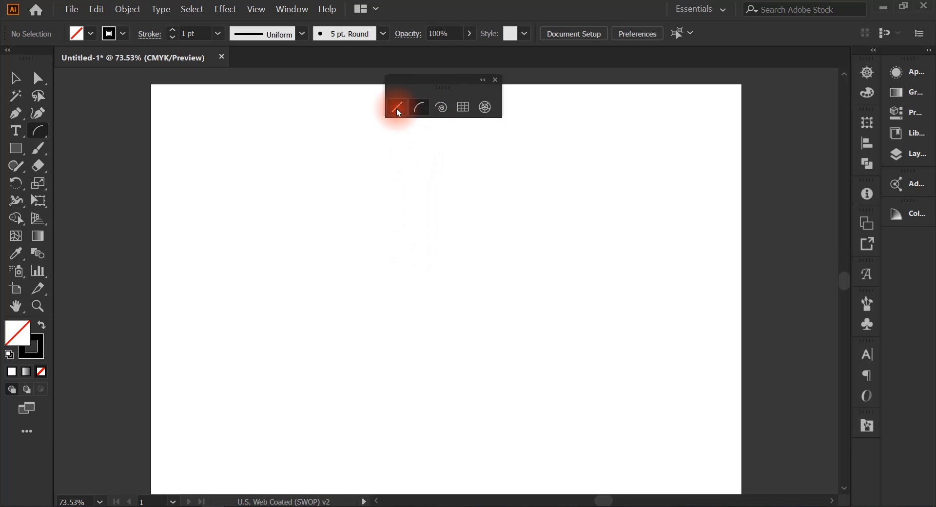
{"action": "left_click_drag", "start_coordinate": [318, 225], "coordinate": [319, 397]}
{"action": "left_click", "coordinate": [173, 31]}
{"action": "left_click", "coordinate": [173, 31]}
{"action": "left_click", "coordinate": [173, 31]}
{"action": "left_click", "coordinate": [174, 31]}
{"action": "left_click", "coordinate": [173, 31]}
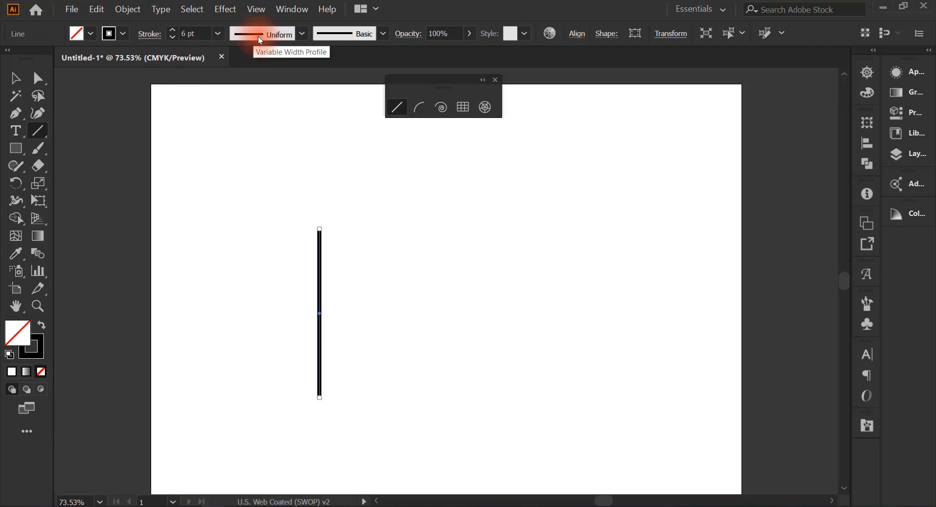
Try the elliptical, double-bulge and pointed-end width profiles on the line, finishing with the triangular tapered profile.
{"action": "left_click", "coordinate": [294, 40]}
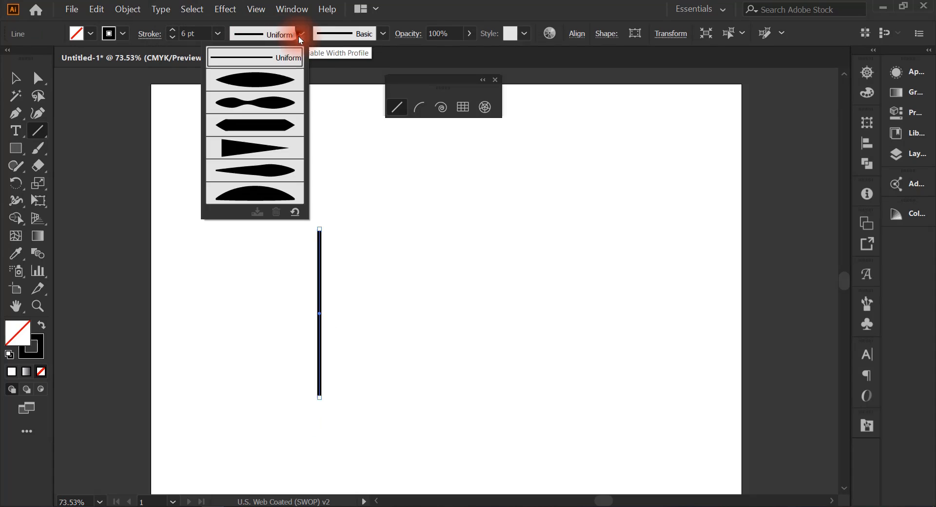
{"action": "left_click", "coordinate": [293, 77]}
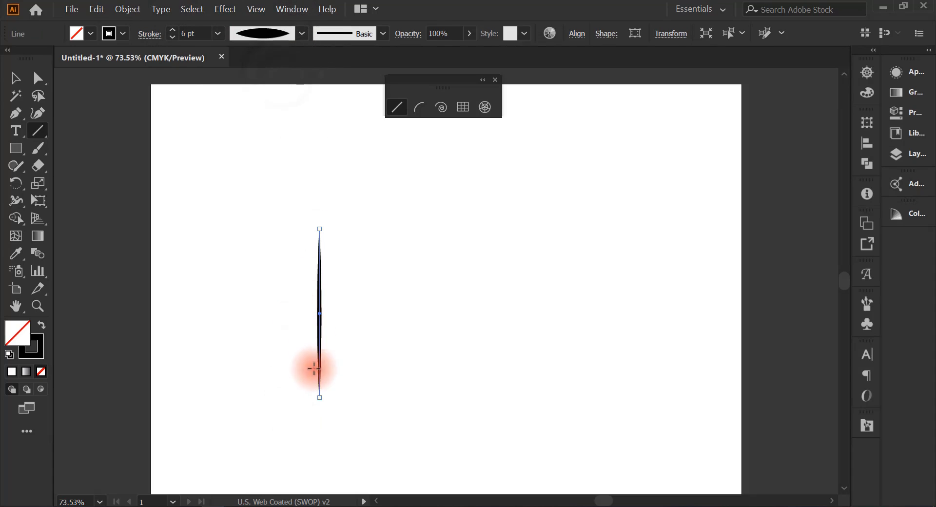
{"action": "left_click", "coordinate": [299, 37]}
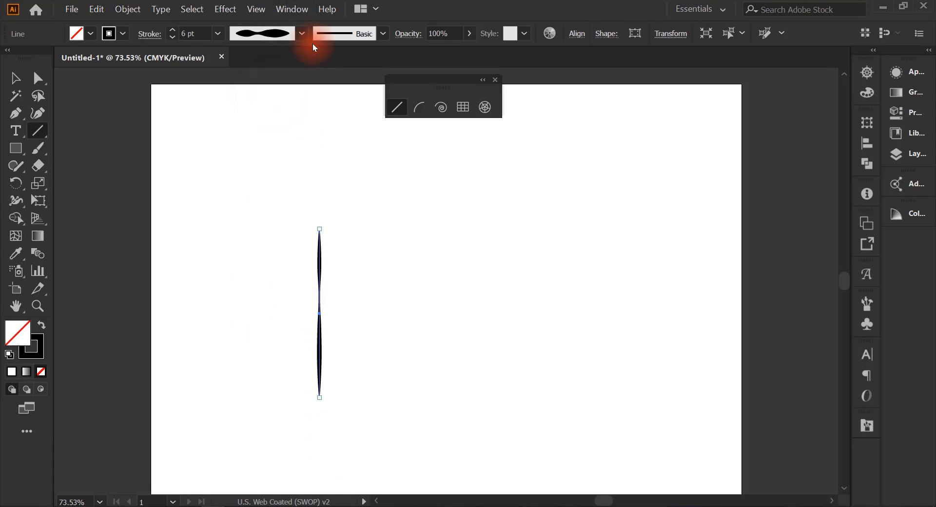
{"action": "left_click", "coordinate": [298, 33]}
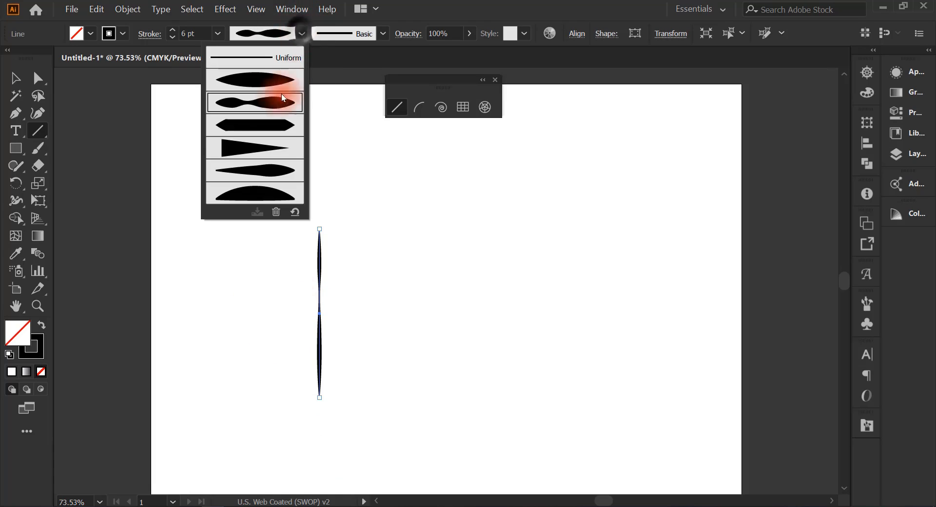
{"action": "left_click", "coordinate": [253, 124]}
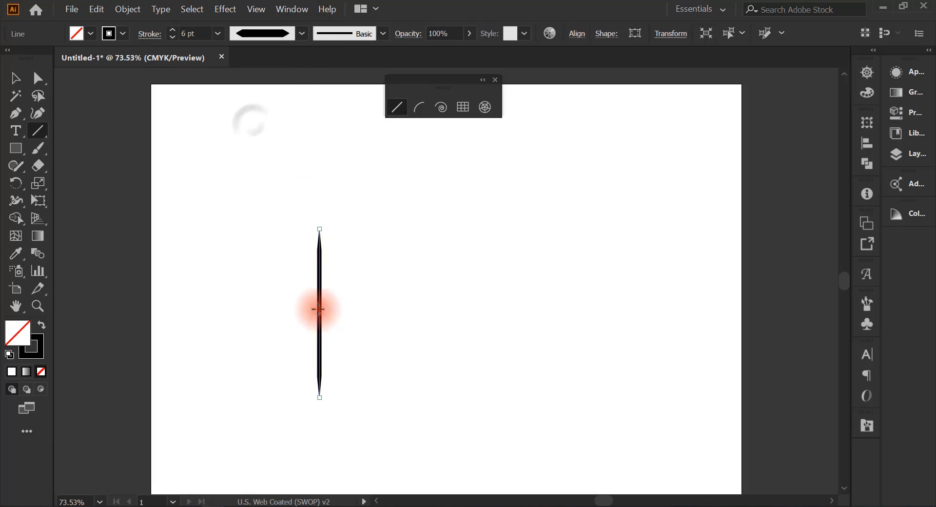
{"action": "left_click", "coordinate": [306, 33]}
{"action": "left_click", "coordinate": [269, 148]}
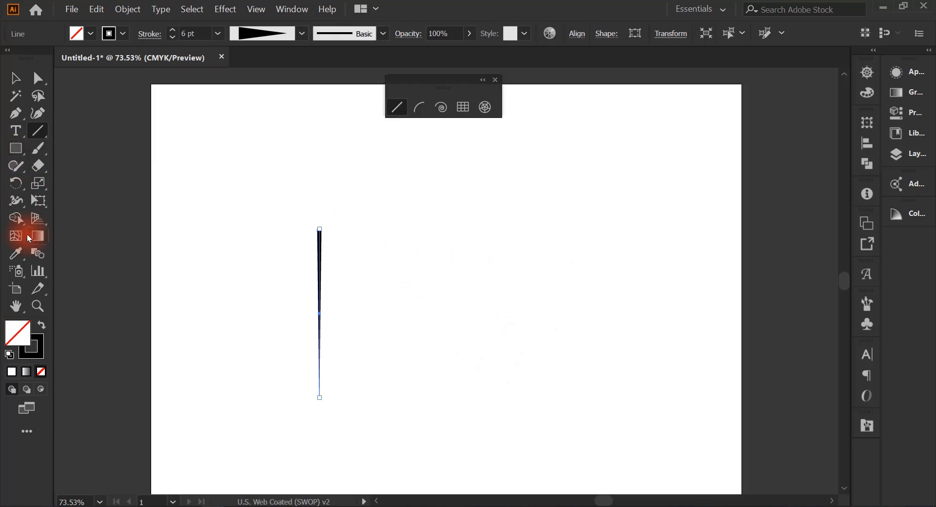
Draw a circle to the right of the tapered line and convert its uppermost and lowermost anchor points to corners.
{"action": "left_click_drag", "start_coordinate": [20, 155], "coordinate": [53, 184]}
{"action": "left_click_drag", "start_coordinate": [447, 287], "coordinate": [513, 361]}
{"action": "key", "text": "a"}
{"action": "left_click", "coordinate": [446, 212]}
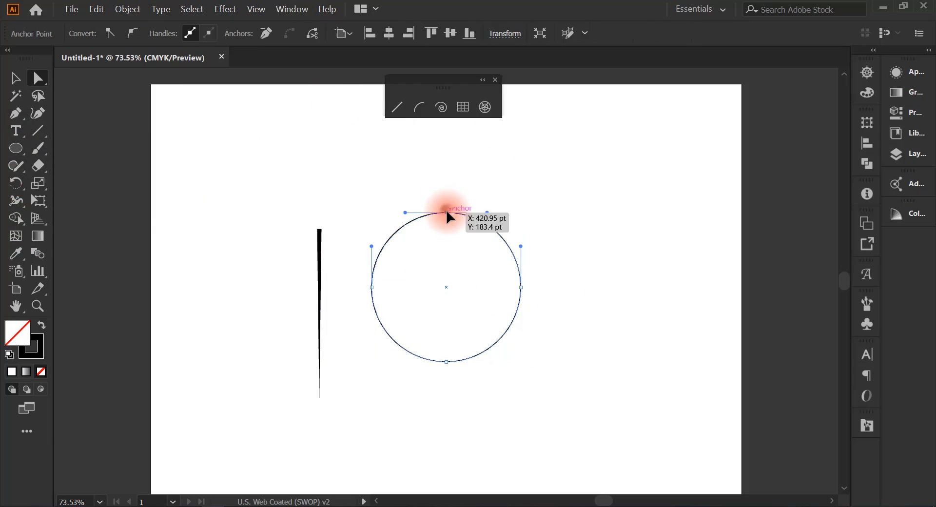
{"action": "left_click", "coordinate": [110, 33]}
{"action": "left_click", "coordinate": [446, 361]}
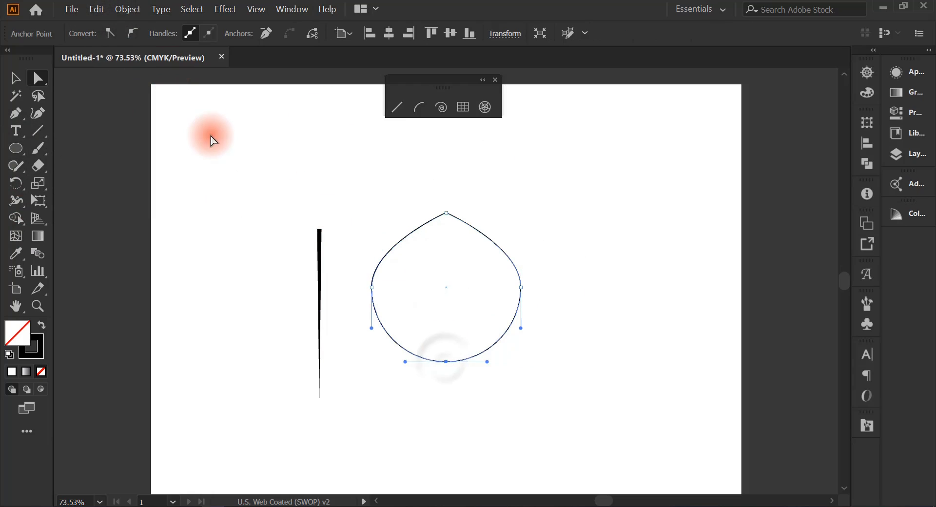
{"action": "left_click", "coordinate": [111, 34]}
Narrow the shape into a leaf by moving its right and left anchor points inward horizontally, about 51 pt for the left one.
{"action": "left_click", "coordinate": [525, 295]}
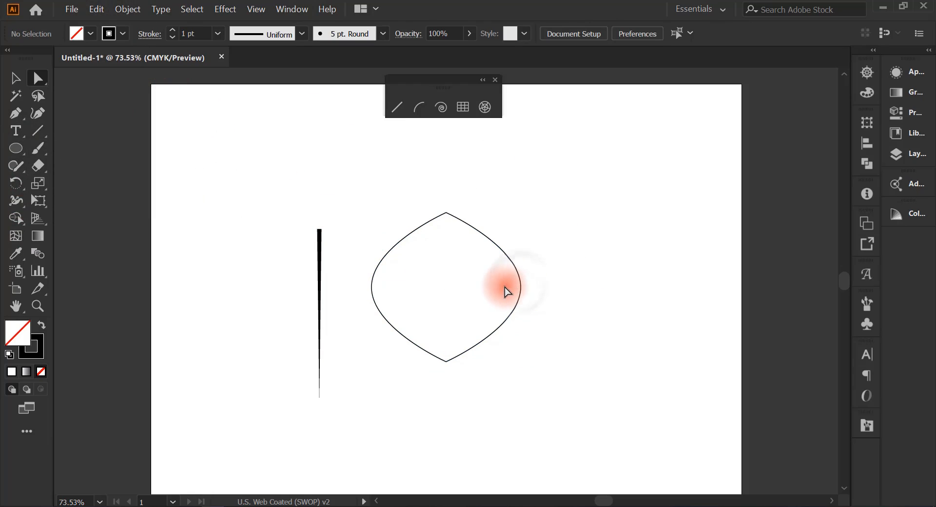
{"action": "left_click_drag", "start_coordinate": [521, 289], "coordinate": [485, 287]}
{"action": "left_click_drag", "start_coordinate": [372, 287], "coordinate": [407, 287]}
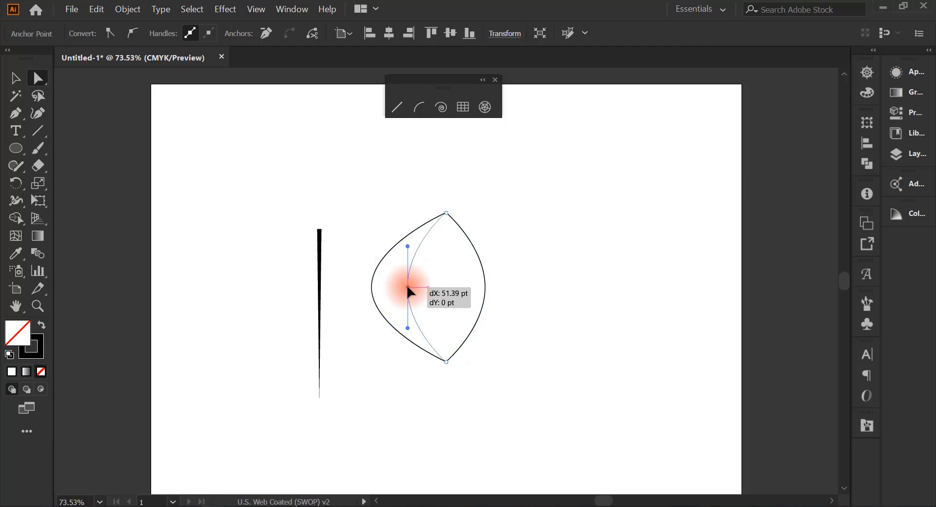
Draw a vertical midrib between the leaf's two tips, with the triangular tapered width profile and a 5 pt stroke.
{"action": "scroll", "coordinate": [126, 239], "scroll_direction": "up", "scroll_amount": 1}
{"action": "left_click_drag", "start_coordinate": [446, 224], "coordinate": [445, 373]}
{"action": "left_click", "coordinate": [302, 34]}
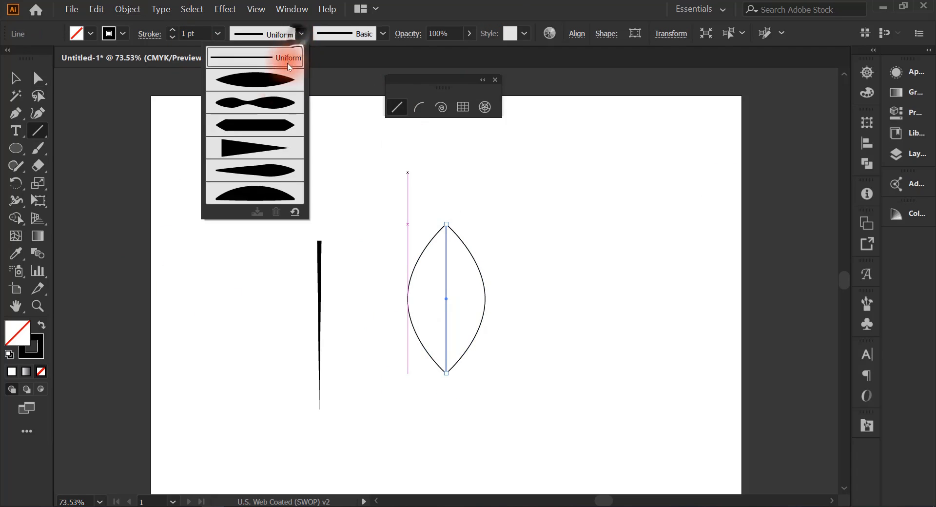
{"action": "left_click", "coordinate": [266, 158]}
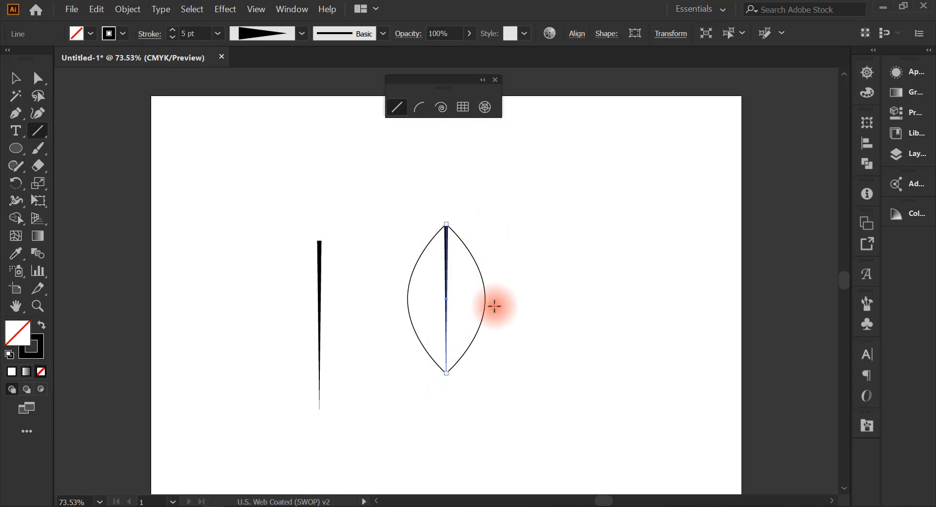
Draw two vertical lines beside the leaf, one downward and one upward, giving the upward one a triangular tapered profile and 6 pt stroke.
{"action": "left_click_drag", "start_coordinate": [563, 235], "coordinate": [563, 368]}
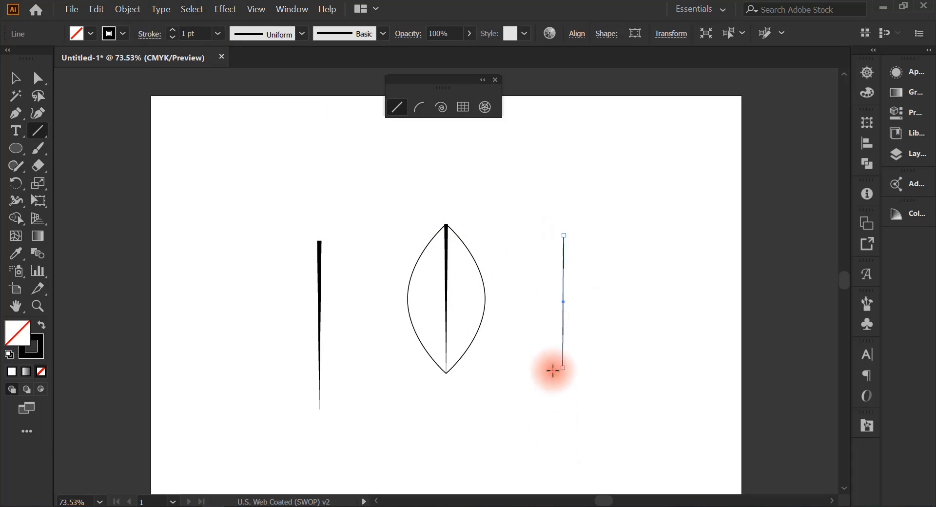
{"action": "left_click_drag", "start_coordinate": [631, 370], "coordinate": [632, 226]}
{"action": "key", "text": "v"}
{"action": "left_click", "coordinate": [302, 33]}
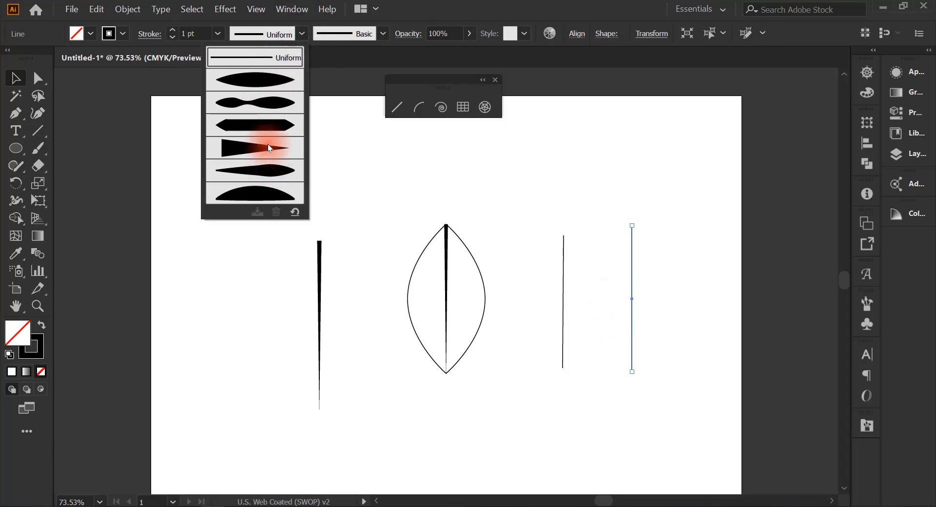
{"action": "left_click", "coordinate": [270, 150]}
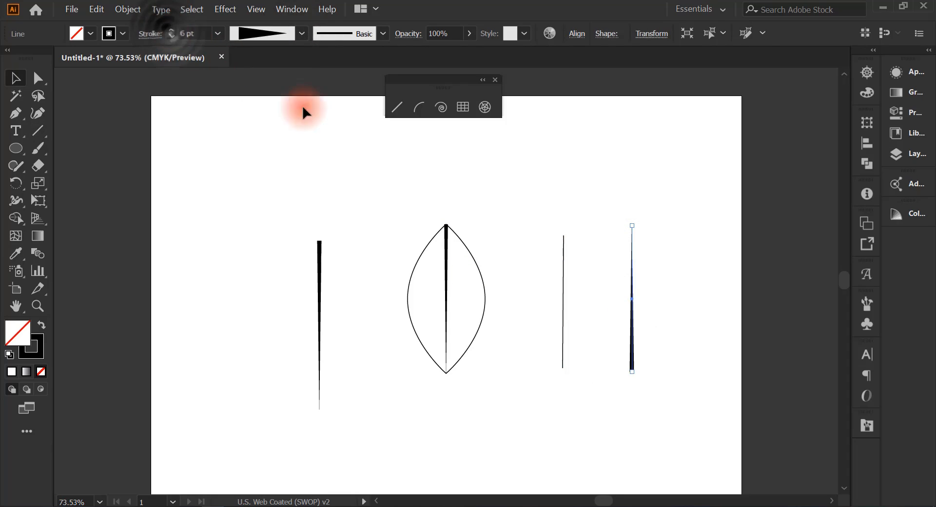
Apply the triangular tapered width profile and a 7 pt stroke to the downward-drawn line nearest the leaf.
{"action": "left_click", "coordinate": [565, 282]}
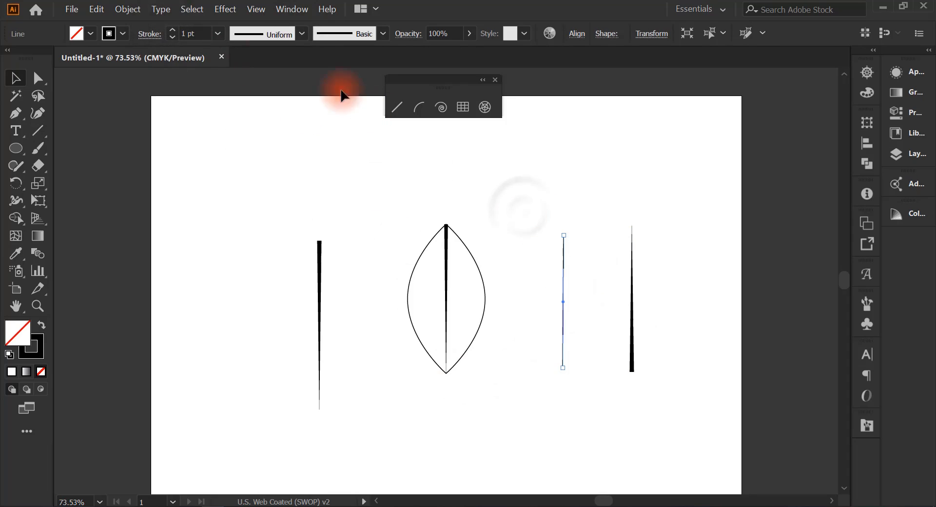
{"action": "left_click", "coordinate": [298, 35]}
{"action": "left_click", "coordinate": [271, 147]}
{"action": "left_click", "coordinate": [173, 30]}
{"action": "left_click", "coordinate": [173, 30]}
{"action": "left_click", "coordinate": [173, 29]}
{"action": "left_click", "coordinate": [173, 30]}
{"action": "left_click", "coordinate": [173, 29]}
{"action": "left_click", "coordinate": [173, 30]}
{"action": "left_click", "coordinate": [560, 424]}
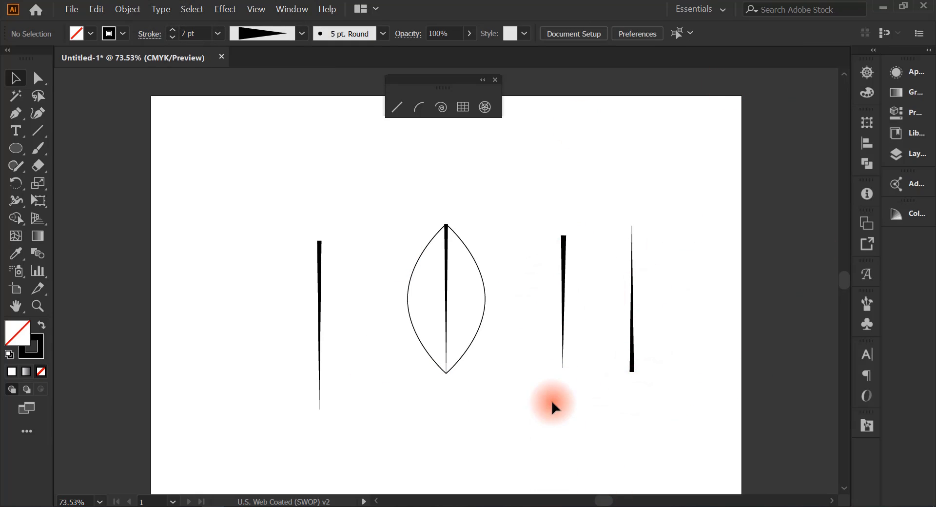
Delete the three tapered practice lines on either side of the leaf.
{"action": "left_click_drag", "start_coordinate": [550, 228], "coordinate": [687, 325]}
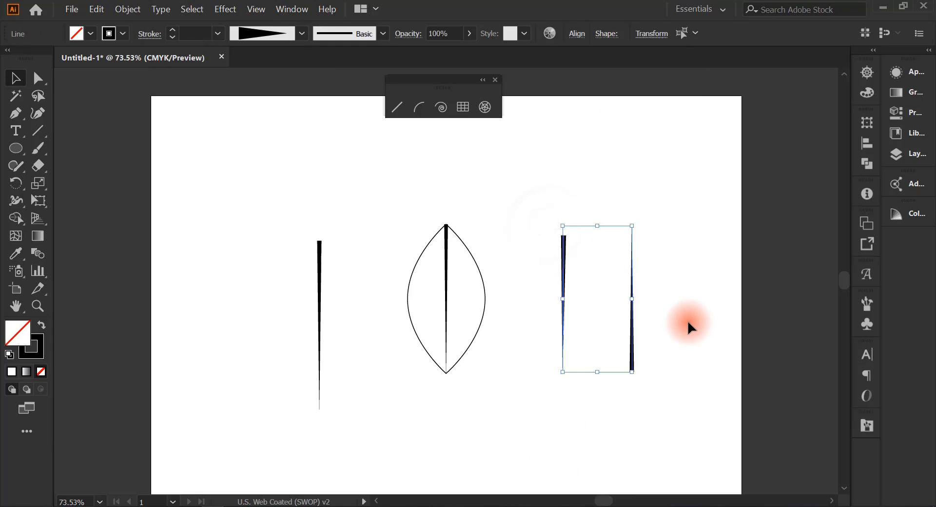
{"action": "key", "text": "Delete"}
{"action": "left_click_drag", "start_coordinate": [291, 246], "coordinate": [344, 314]}
{"action": "key", "text": "Delete"}
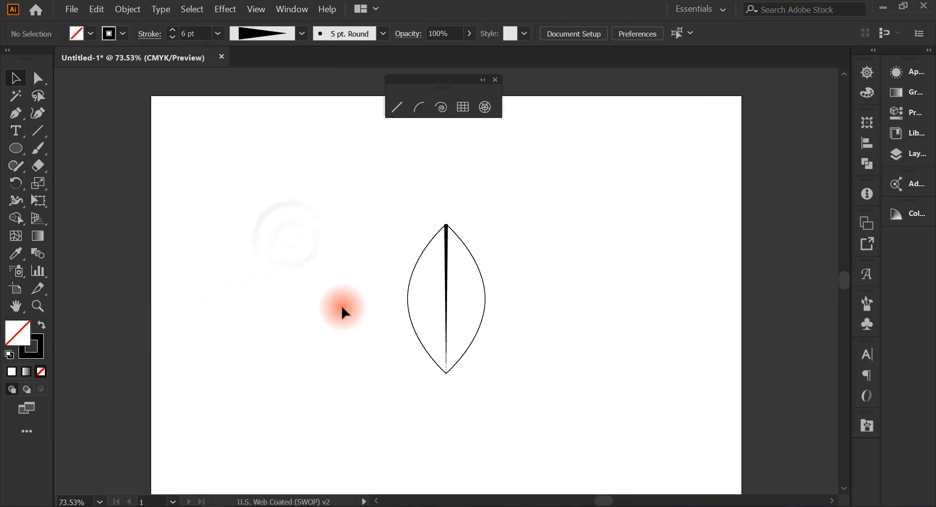
Rotate the leaf outline and midrib together by half a turn so the midrib's thick end points down.
{"action": "left_click_drag", "start_coordinate": [416, 202], "coordinate": [469, 288]}
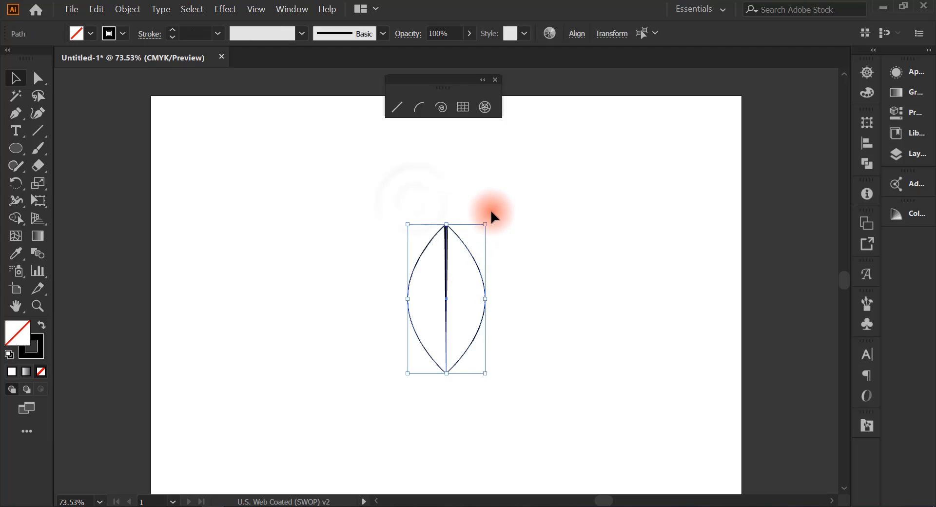
{"action": "left_click_drag", "start_coordinate": [487, 216], "coordinate": [392, 409]}
{"action": "left_click", "coordinate": [616, 300]}
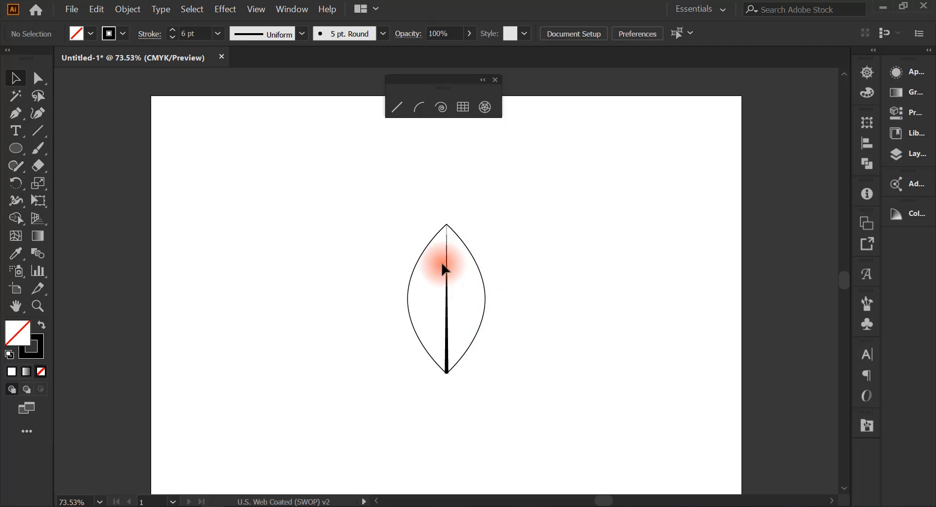
Draw five short slanted side veins outward from the midrib, alternating left and right, with the Line Segment tool.
{"action": "left_click", "coordinate": [397, 106]}
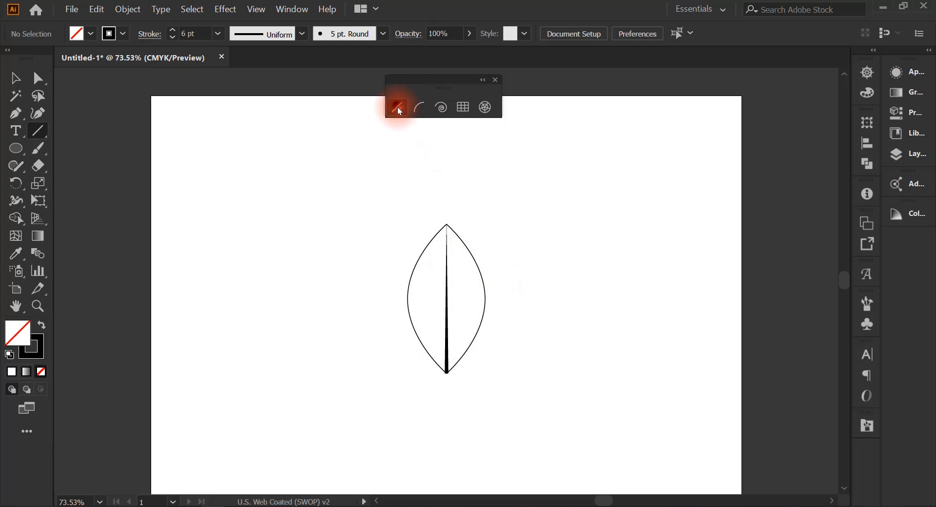
{"action": "scroll", "coordinate": [431, 273], "scroll_direction": "up", "scroll_amount": 3}
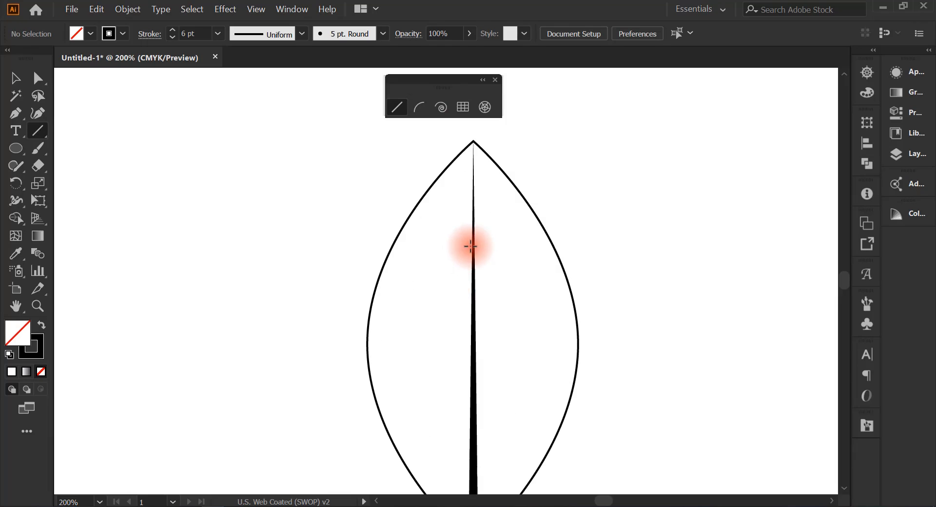
{"action": "left_click_drag", "start_coordinate": [473, 243], "coordinate": [445, 225]}
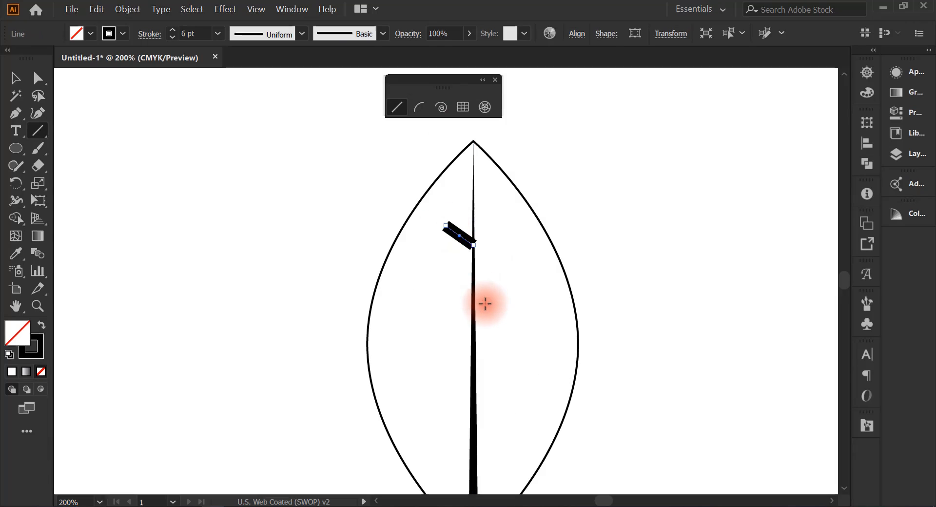
{"action": "left_click_drag", "start_coordinate": [473, 290], "coordinate": [519, 271]}
{"action": "left_click_drag", "start_coordinate": [473, 371], "coordinate": [430, 334]}
{"action": "left_click_drag", "start_coordinate": [476, 435], "coordinate": [533, 407]}
{"action": "scroll", "coordinate": [468, 459], "scroll_direction": "down", "scroll_amount": 1}
{"action": "left_click_drag", "start_coordinate": [471, 460], "coordinate": [428, 425]}
{"action": "key", "text": "ctrl+shift+a"}
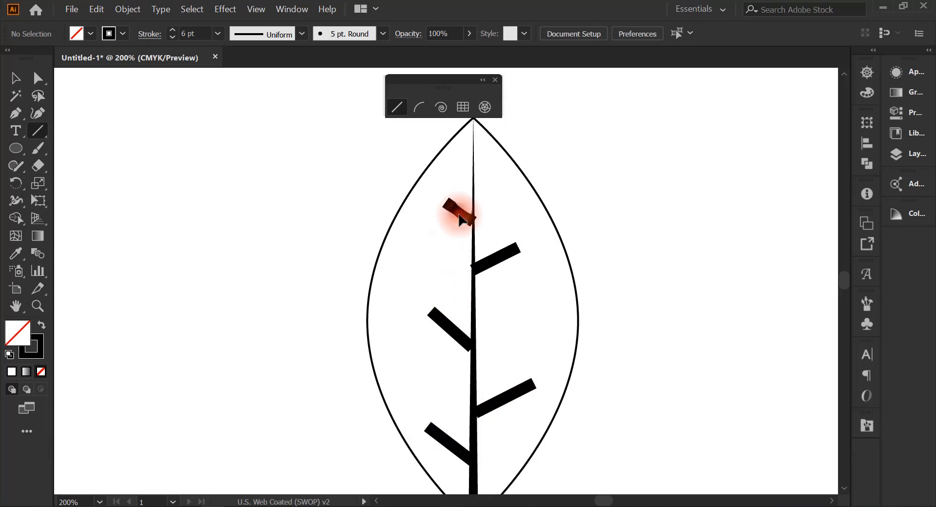
Select all five side veins and apply the triangular tapered width profile to them.
{"action": "left_click_drag", "start_coordinate": [441, 192], "coordinate": [437, 471]}
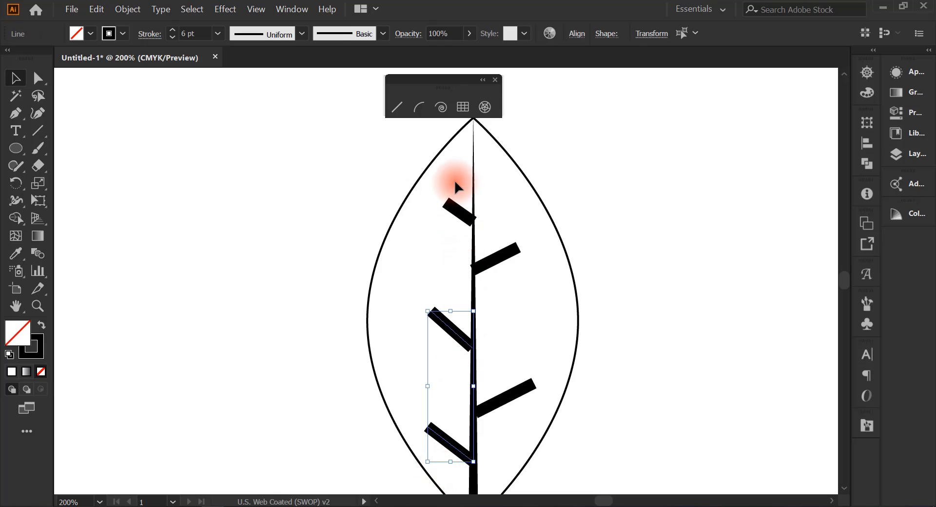
{"action": "left_click", "coordinate": [455, 212], "text": "shift"}
{"action": "left_click", "coordinate": [509, 253], "text": "shift"}
{"action": "left_click_drag", "start_coordinate": [504, 369], "coordinate": [519, 415]}
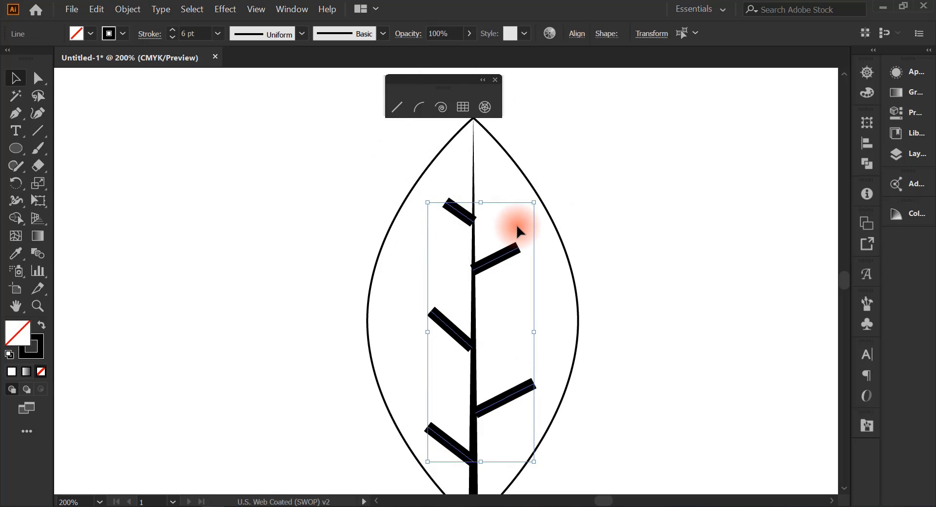
{"action": "left_click", "coordinate": [300, 33]}
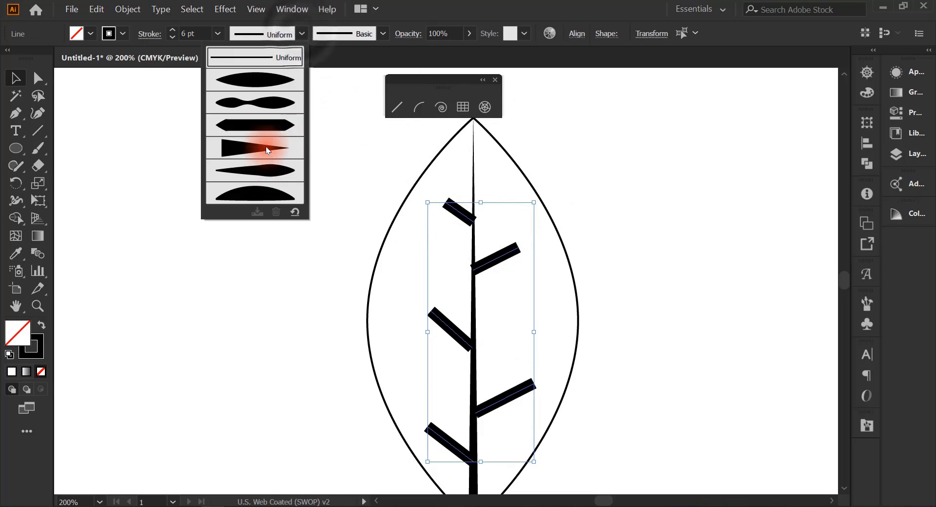
{"action": "left_click", "coordinate": [267, 148]}
{"action": "left_click", "coordinate": [625, 279]}
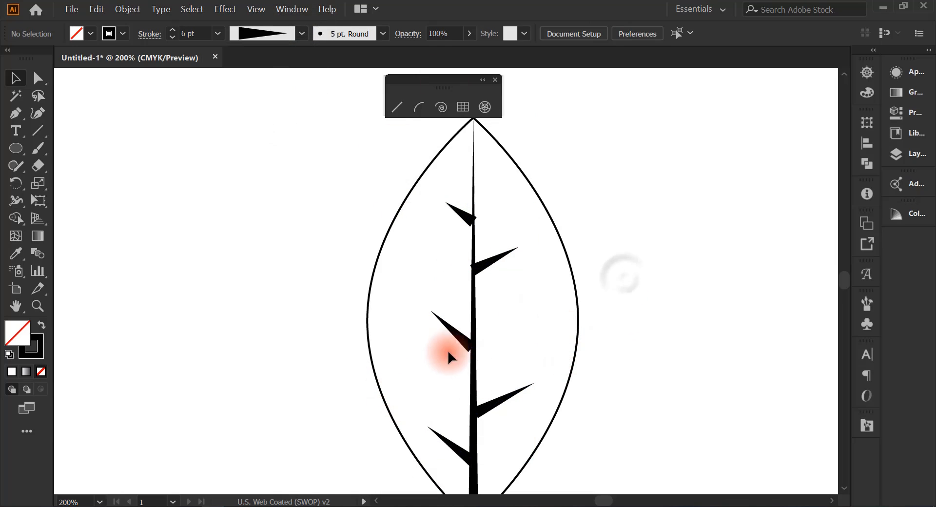
Adjust the side veins so their bases meet the midrib, and rotate the uppermost left vein to nearly horizontal.
{"action": "left_click", "coordinate": [461, 342]}
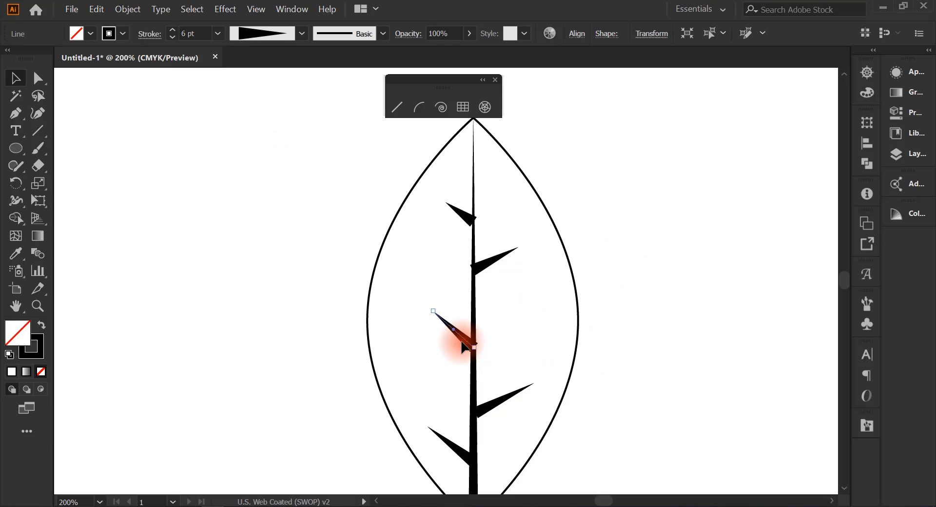
{"action": "left_click_drag", "start_coordinate": [488, 408], "coordinate": [485, 408]}
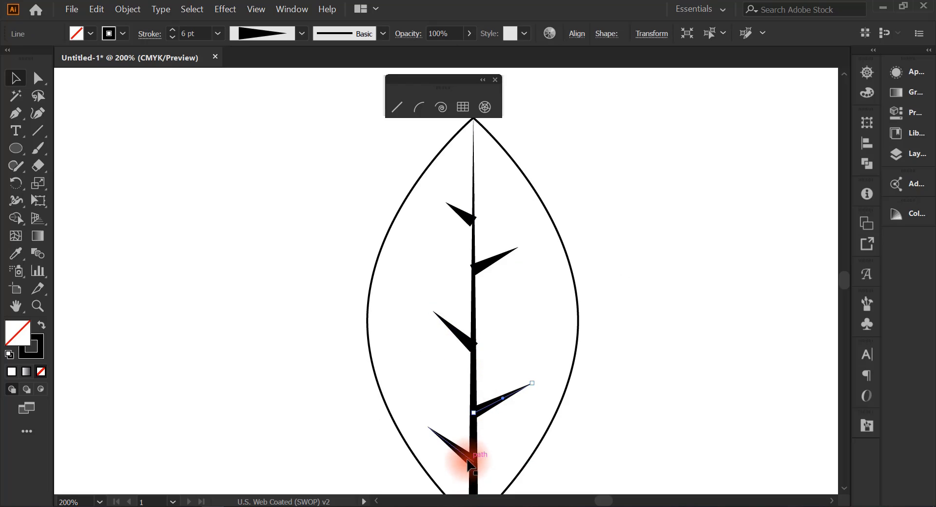
{"action": "left_click", "coordinate": [469, 221]}
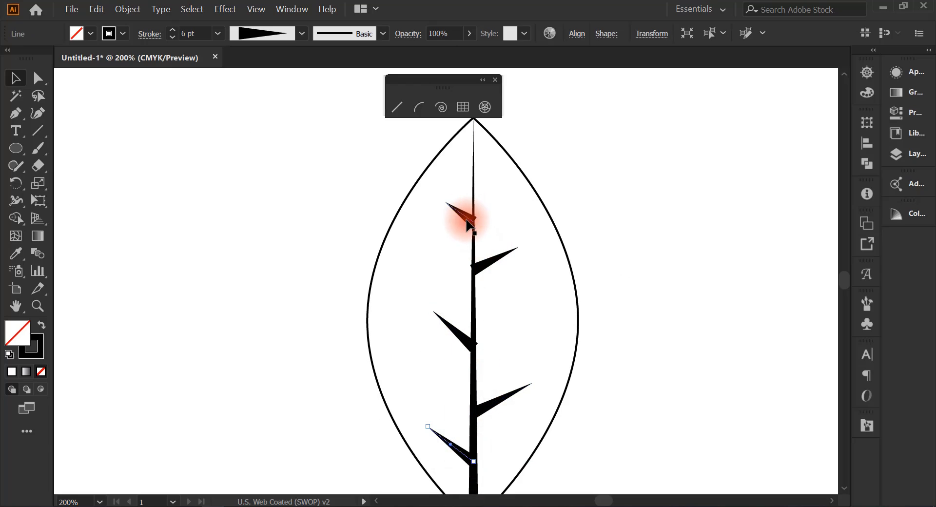
{"action": "left_click", "coordinate": [442, 204]}
{"action": "left_click_drag", "start_coordinate": [442, 205], "coordinate": [435, 208]}
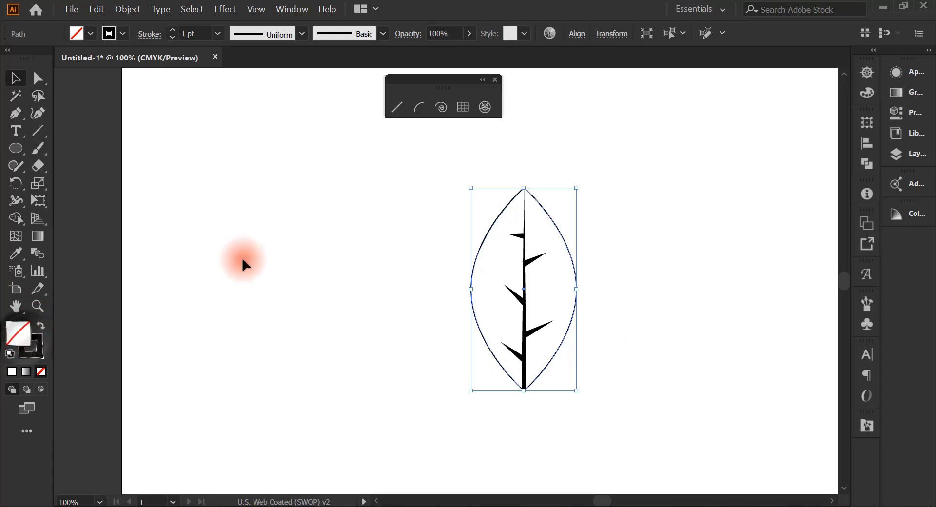
Fill the leaf outline with a medium green chosen in the Color Picker.
{"action": "double_click", "coordinate": [19, 334]}
{"action": "type", "text": "105B19"}
{"action": "left_click", "coordinate": [677, 205]}
{"action": "left_click", "coordinate": [855, 123]}
{"action": "left_click", "coordinate": [723, 265]}
{"action": "scroll", "coordinate": [533, 372], "scroll_direction": "down", "scroll_amount": 2}
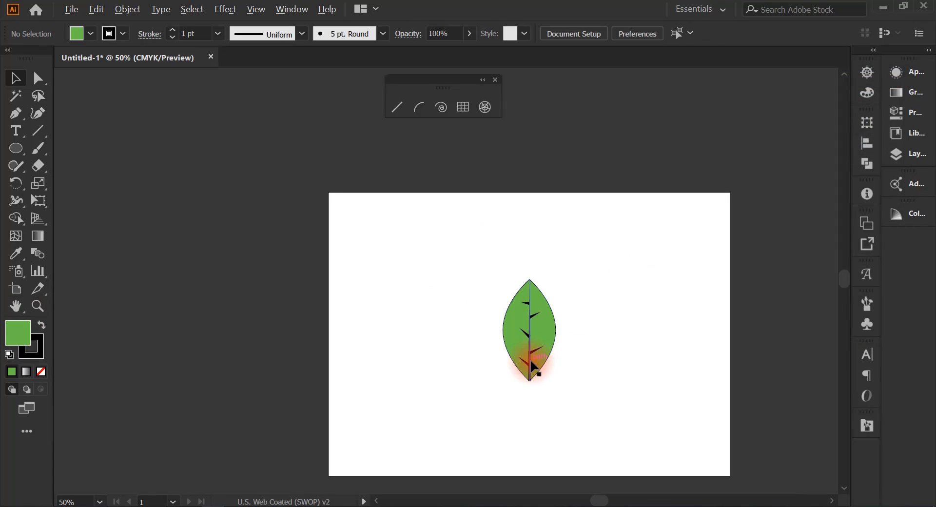
{"action": "scroll", "coordinate": [533, 372], "scroll_direction": "up", "scroll_amount": 3}
{"action": "scroll", "coordinate": [491, 282], "scroll_direction": "down", "scroll_amount": 1}
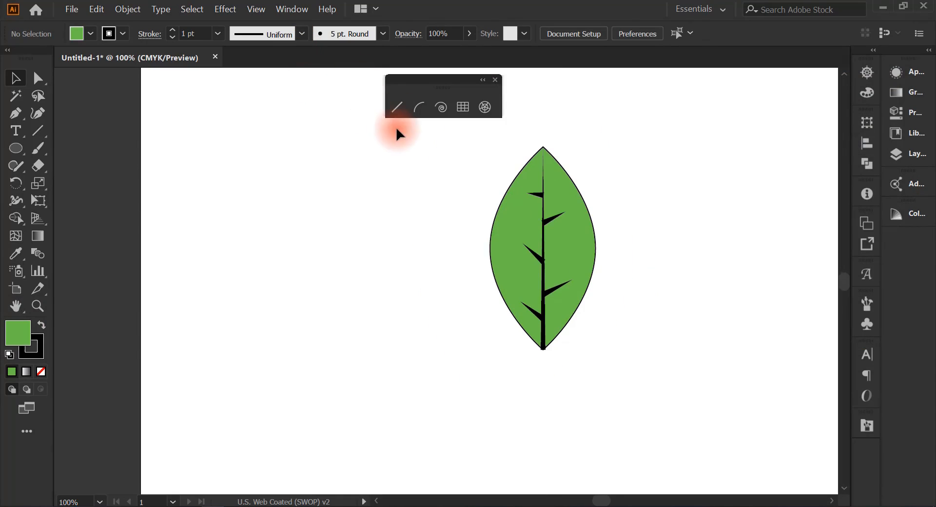